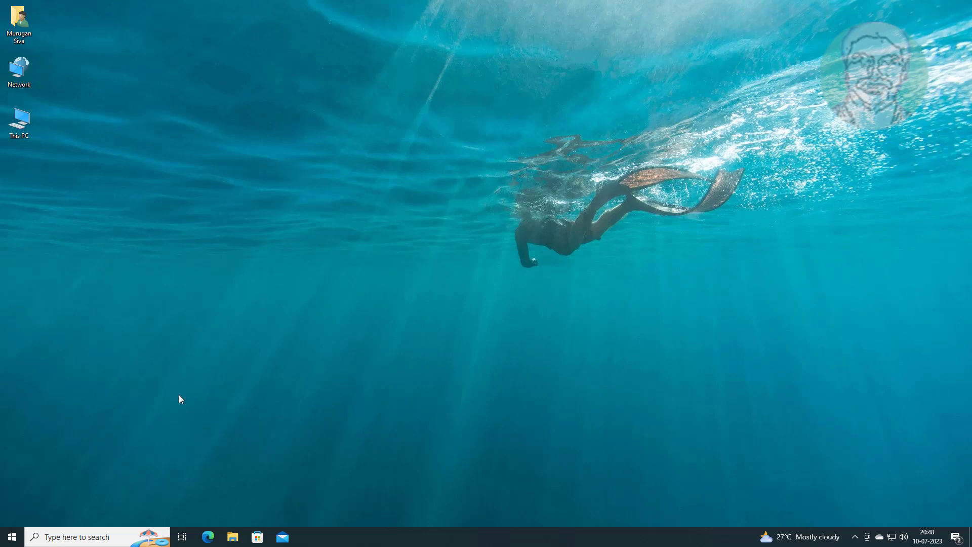
Find and open the Services console, and bring up the properties of the Virtual Disk service
click(85, 539)
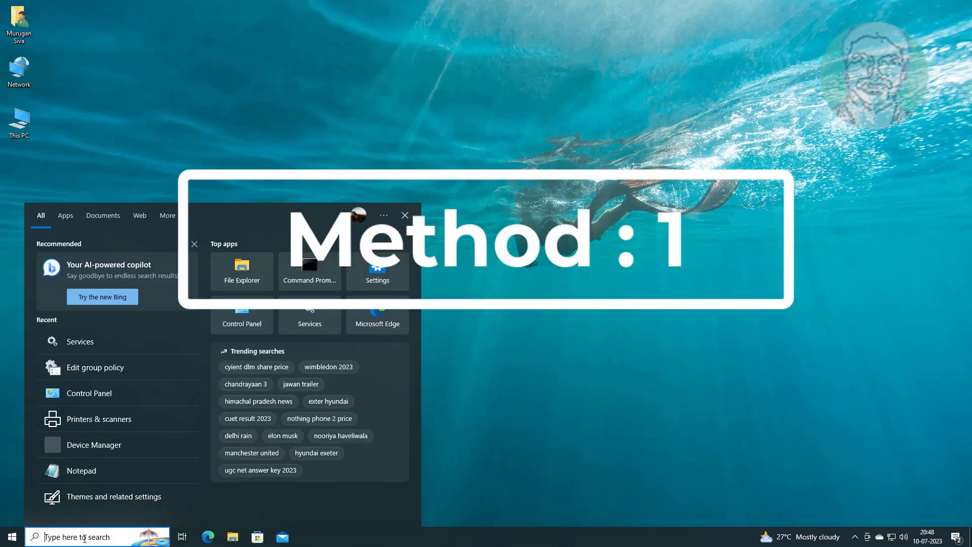
text(services)
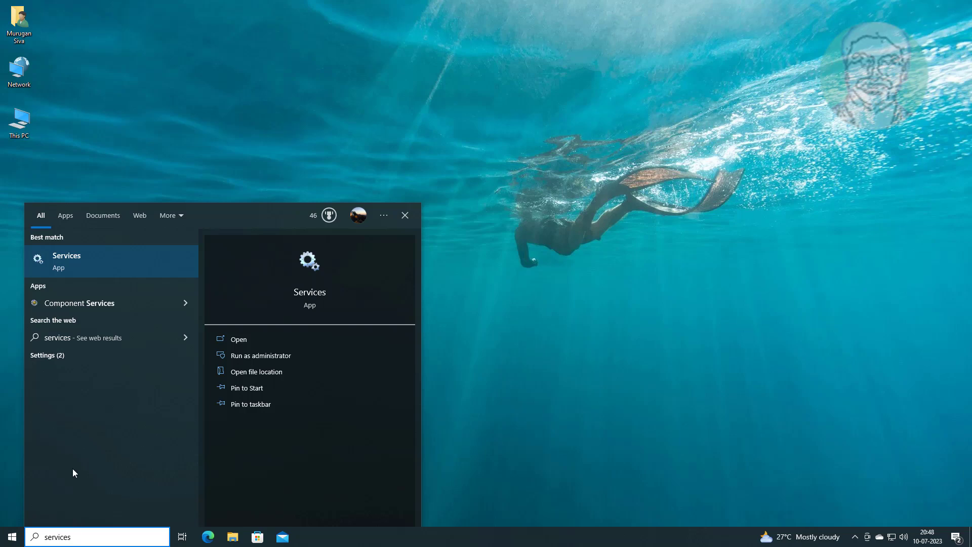
click(86, 259)
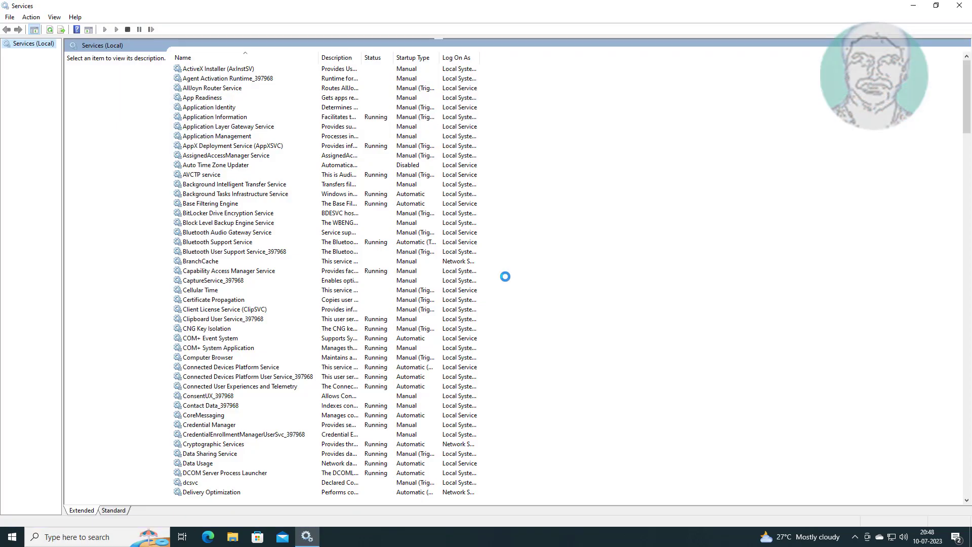
click(234, 223)
key(v)
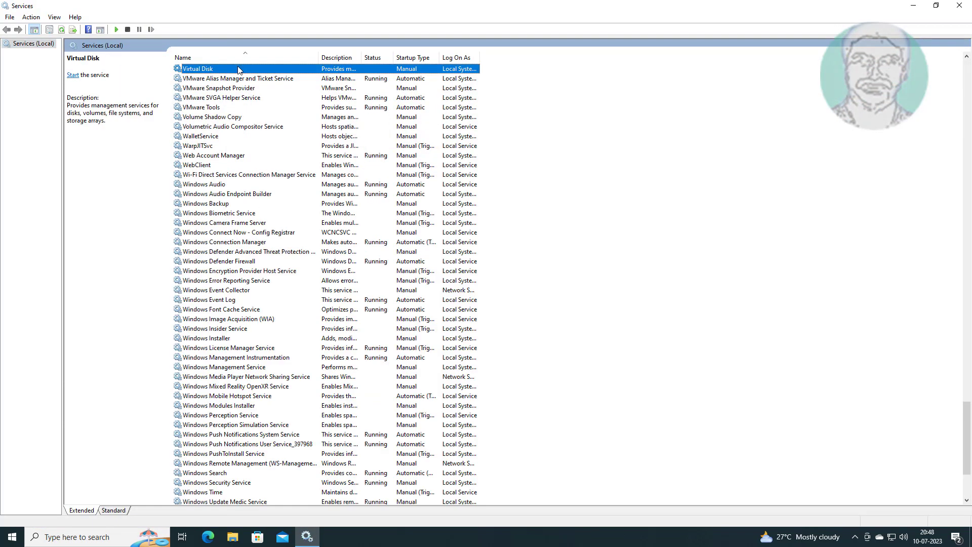
double_click(217, 70)
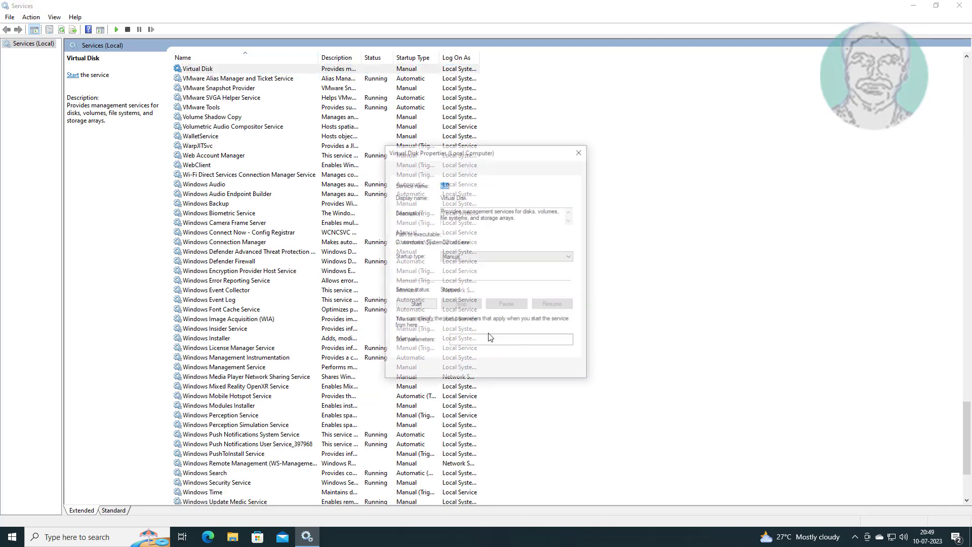
Set the Virtual Disk service's startup type to Automatic, start the service, and apply the changes before closing Services
click(473, 257)
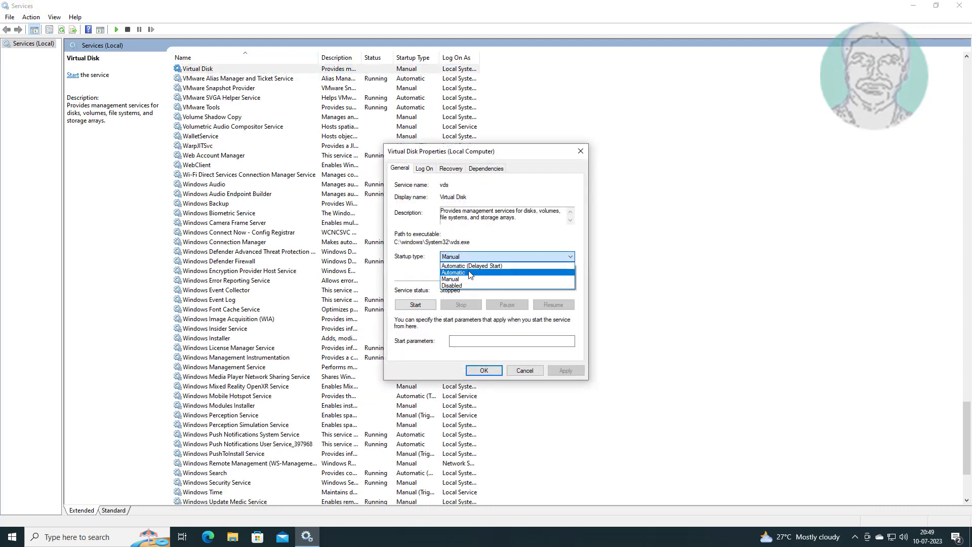
click(470, 275)
click(417, 305)
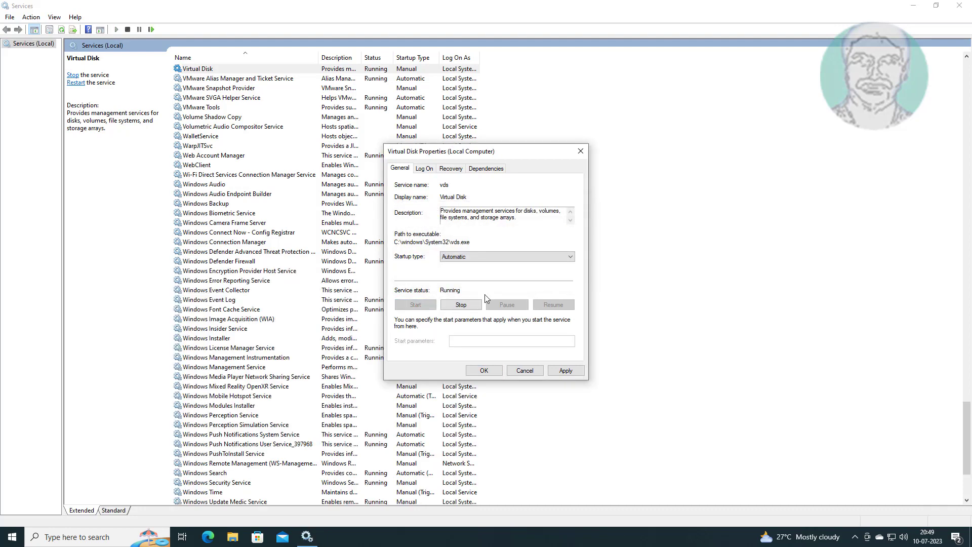
click(566, 371)
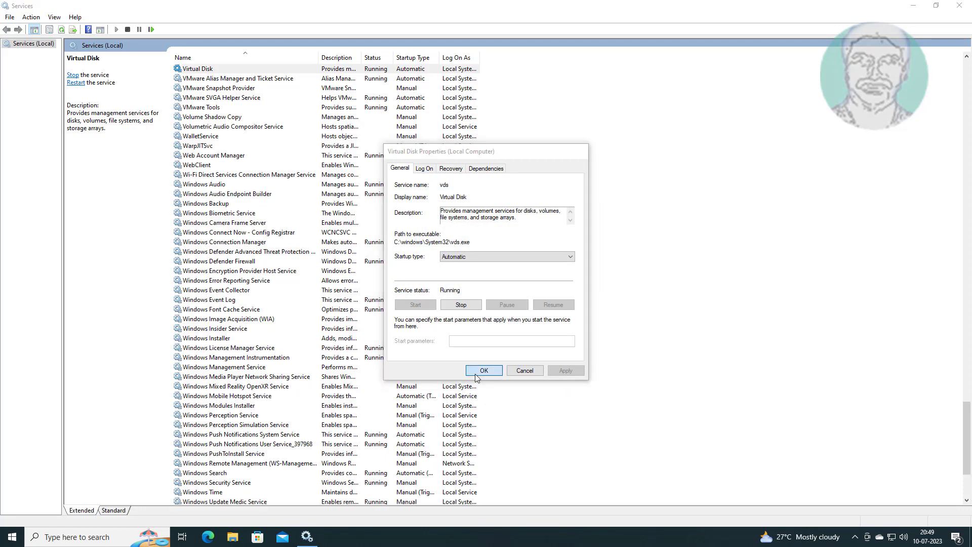
click(484, 370)
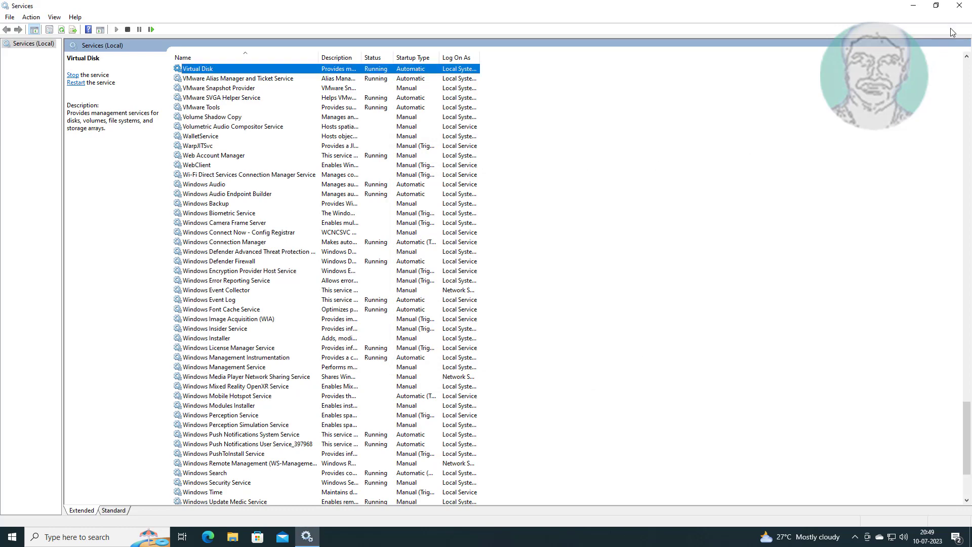
click(963, 9)
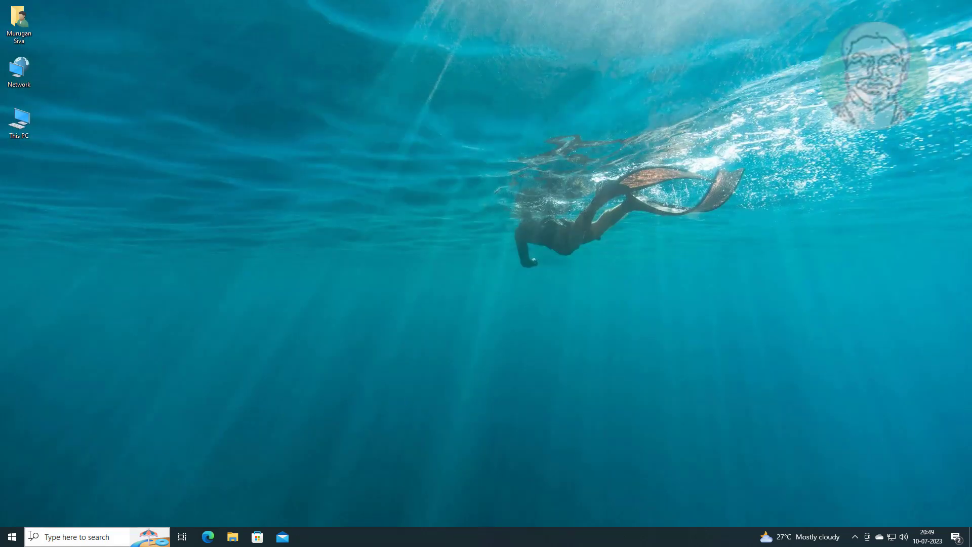
Restart the computer
click(12, 537)
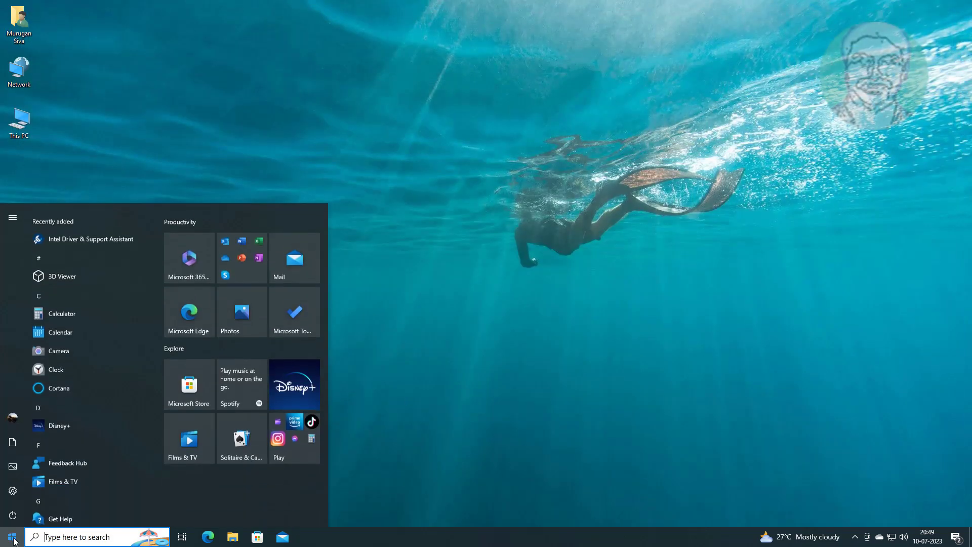
click(12, 515)
click(75, 487)
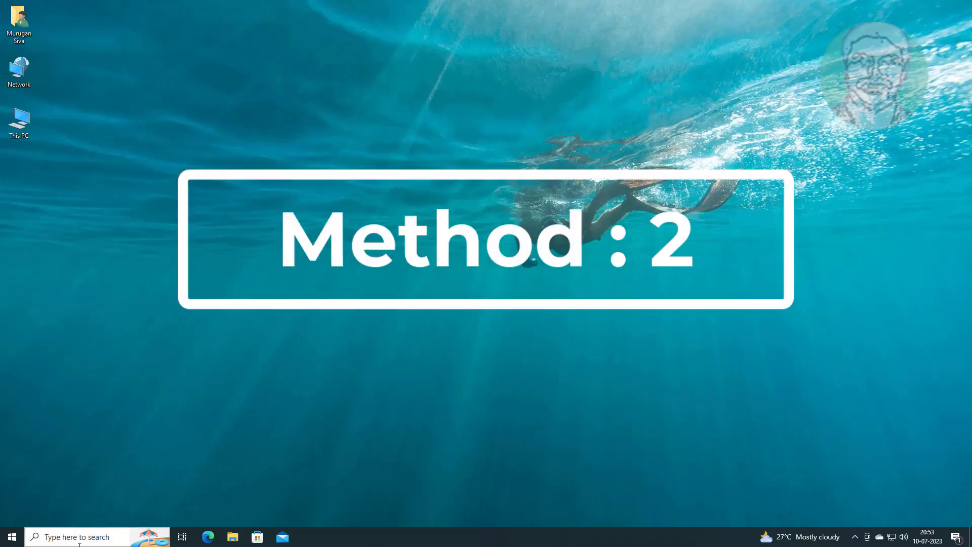
Search for cmd and launch Command Prompt as administrator, approving the elevation request
click(73, 540)
text(cmd)
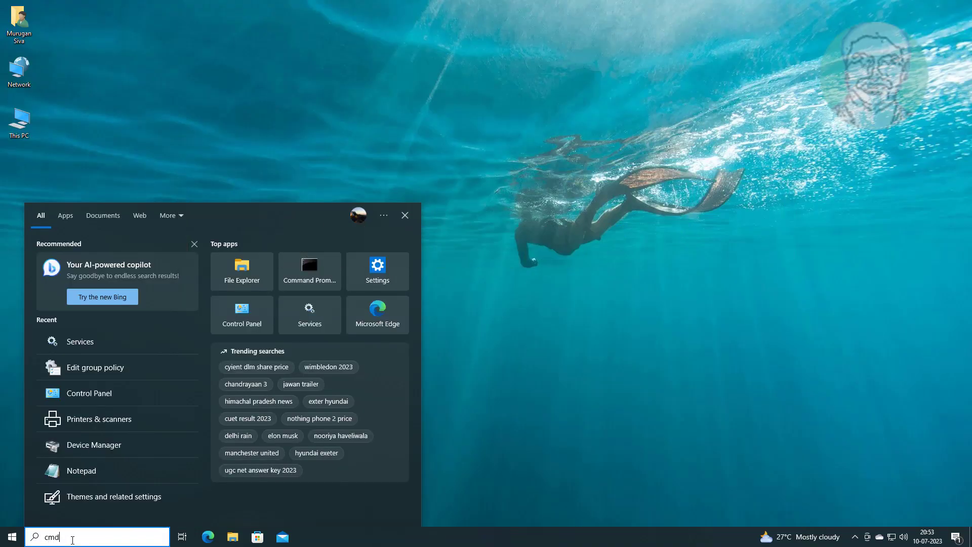
right_click(88, 256)
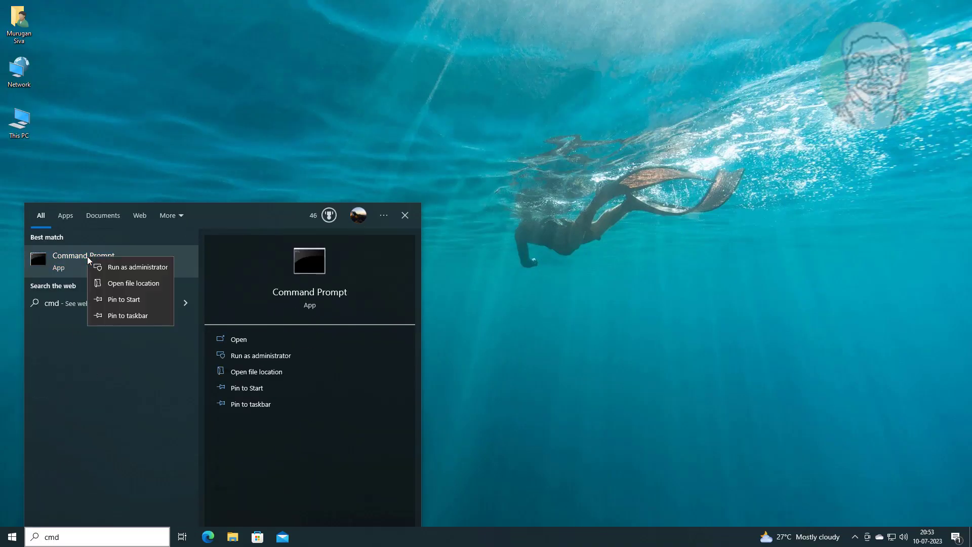
click(140, 265)
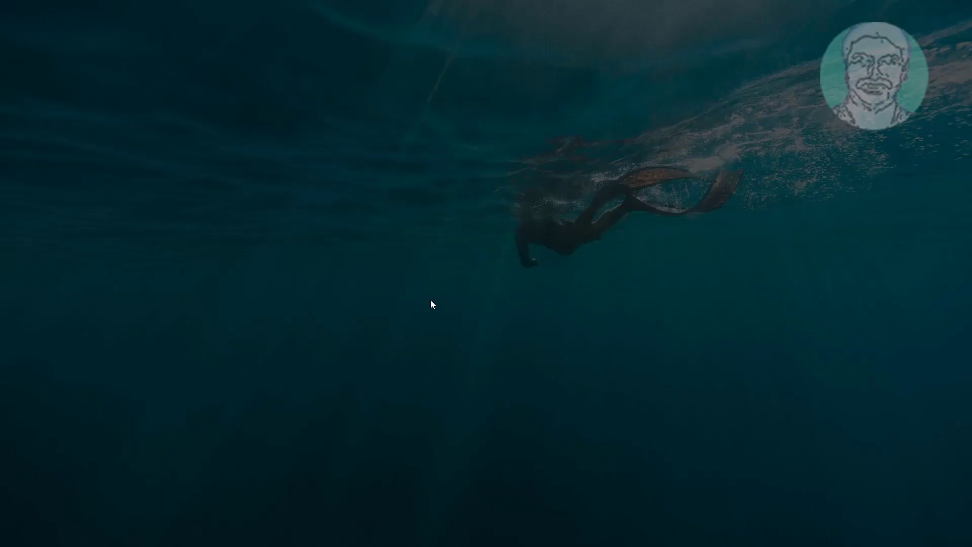
click(442, 335)
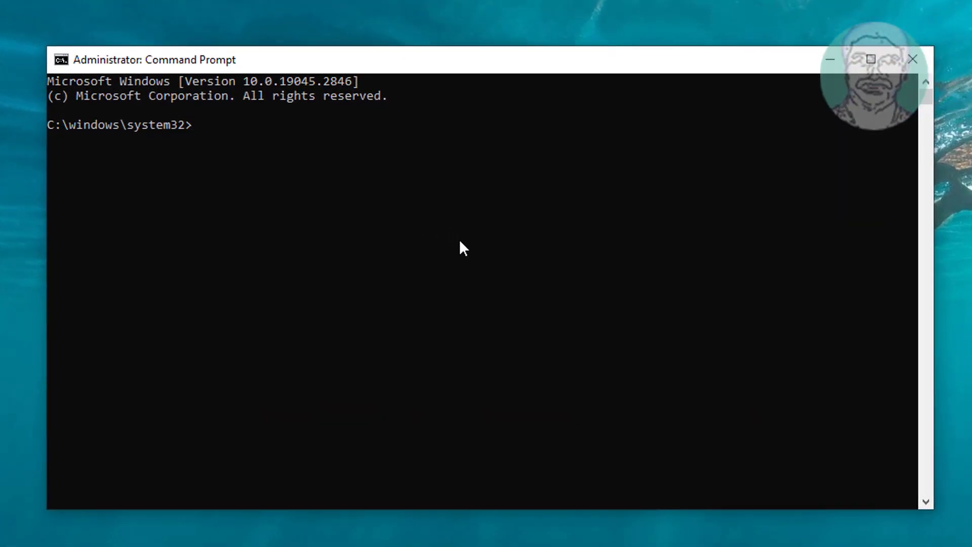
Start diskpart and list the disks with "list disk"
text(diskpart)
key(Return)
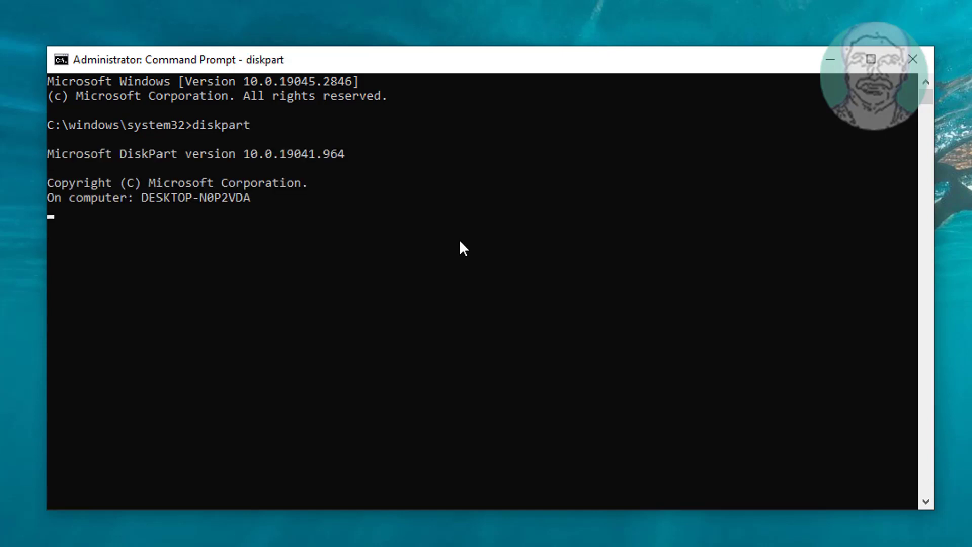
text(list disk)
key(Return)
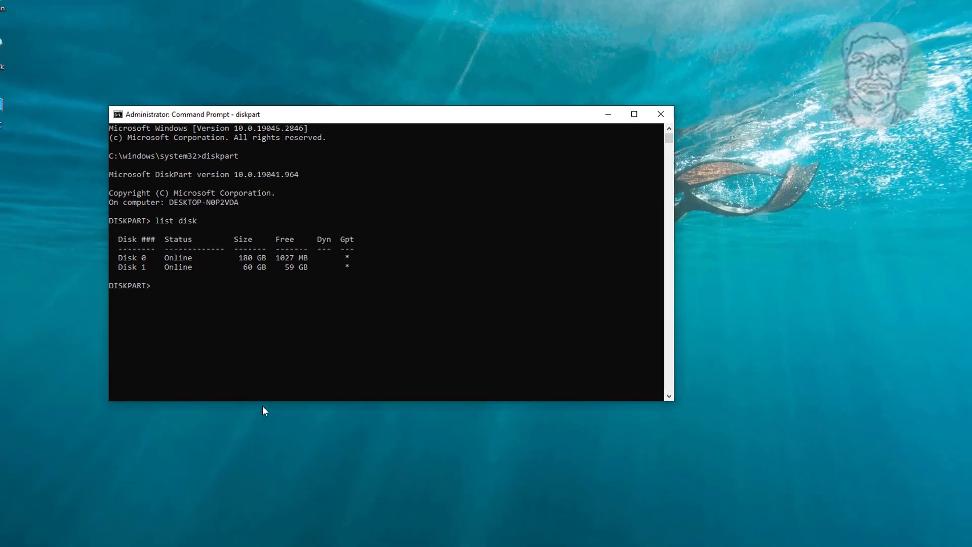
Open Disk Management and check which disk number belongs to the empty, unallocated disk
right_click(12, 536)
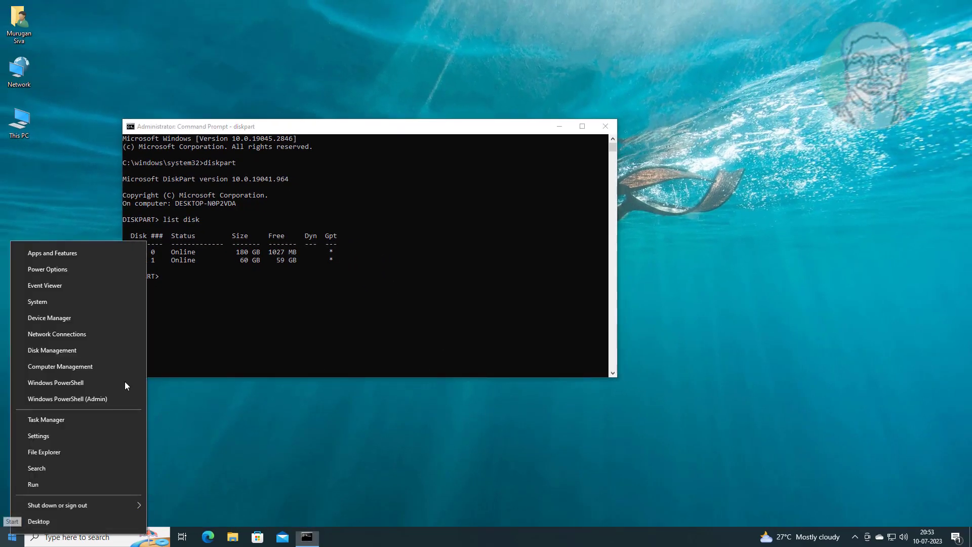
click(77, 350)
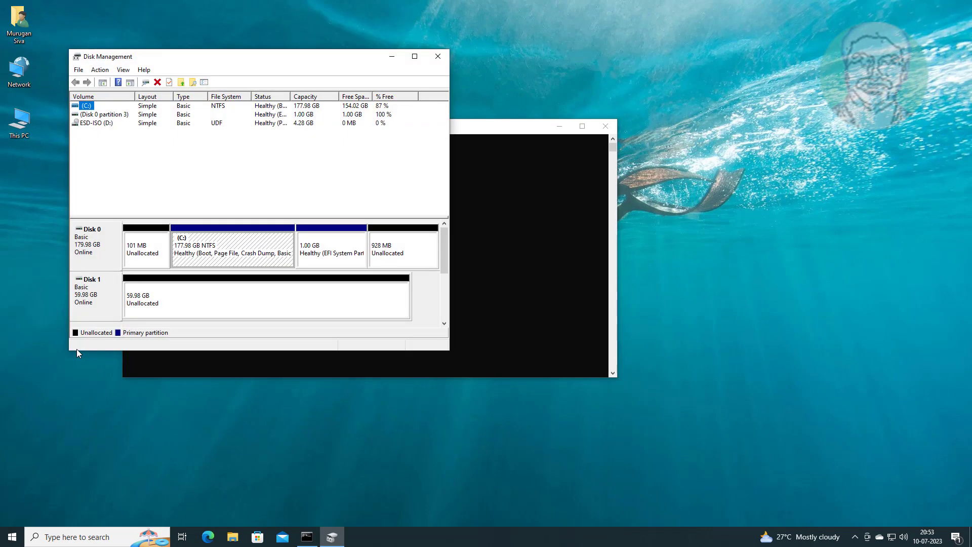
click(195, 309)
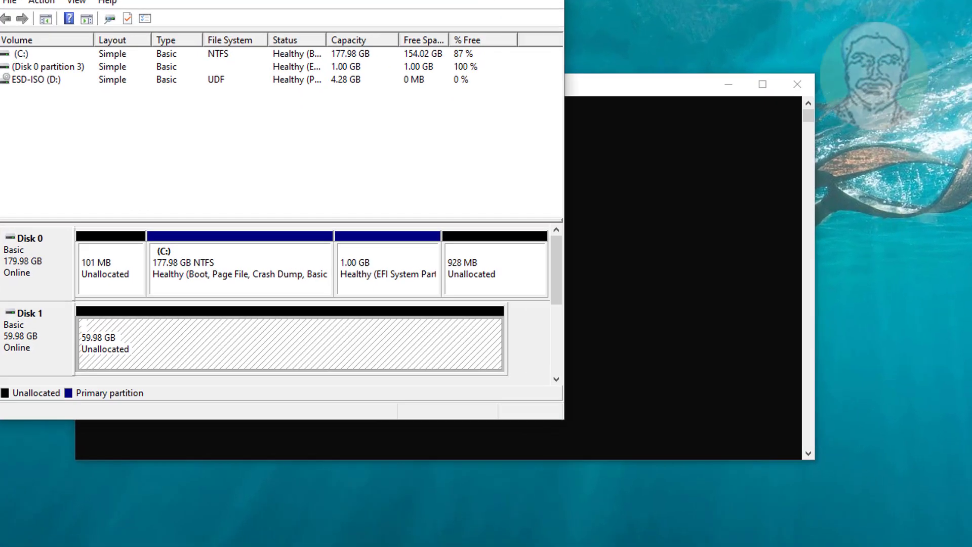
Return to the DiskPart session, select disk 1 and wipe it with "clean all"
click(522, 363)
text(s)
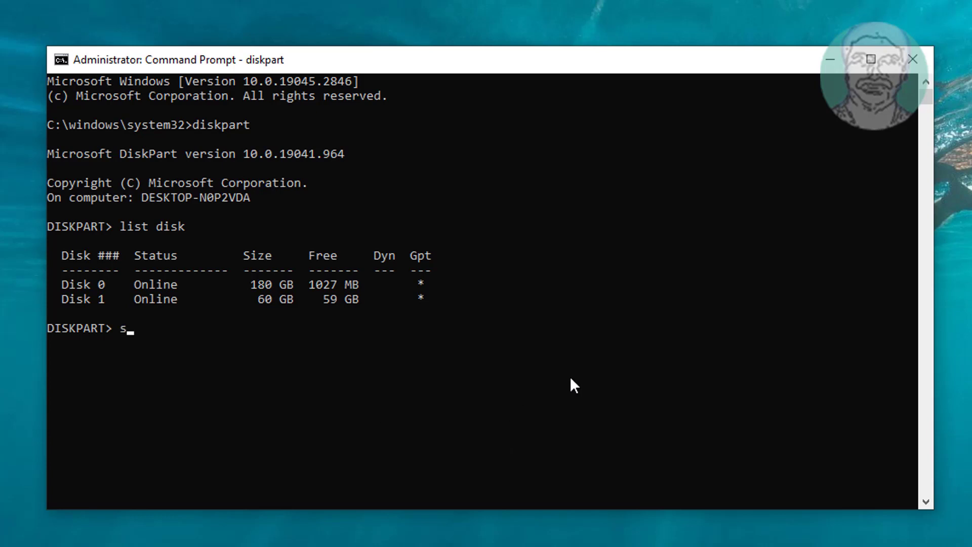
text(elect disk 1)
key(Return)
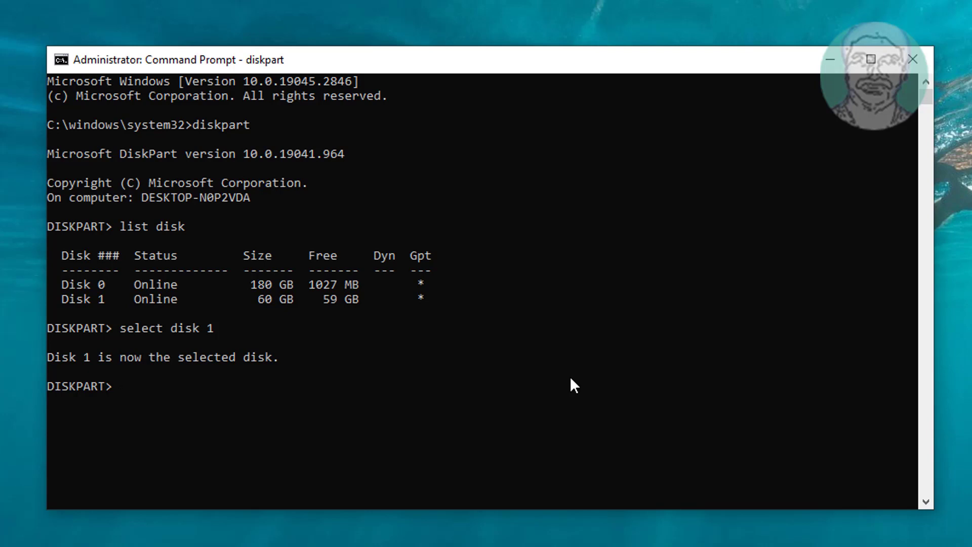
text(clean all)
key(Return)
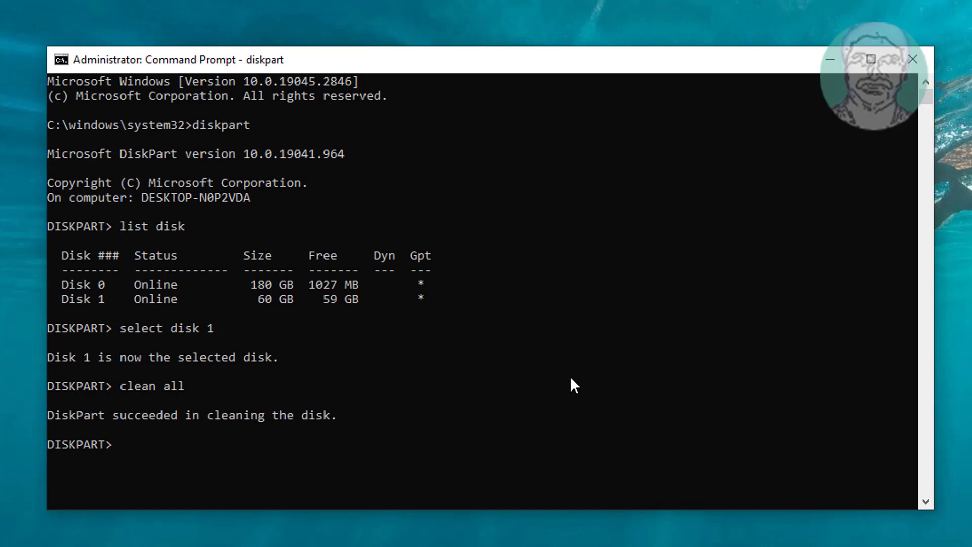
Exit DiskPart and close the Command Prompt session with "exit"
text(exit)
key(Return)
text(exit)
key(Return)
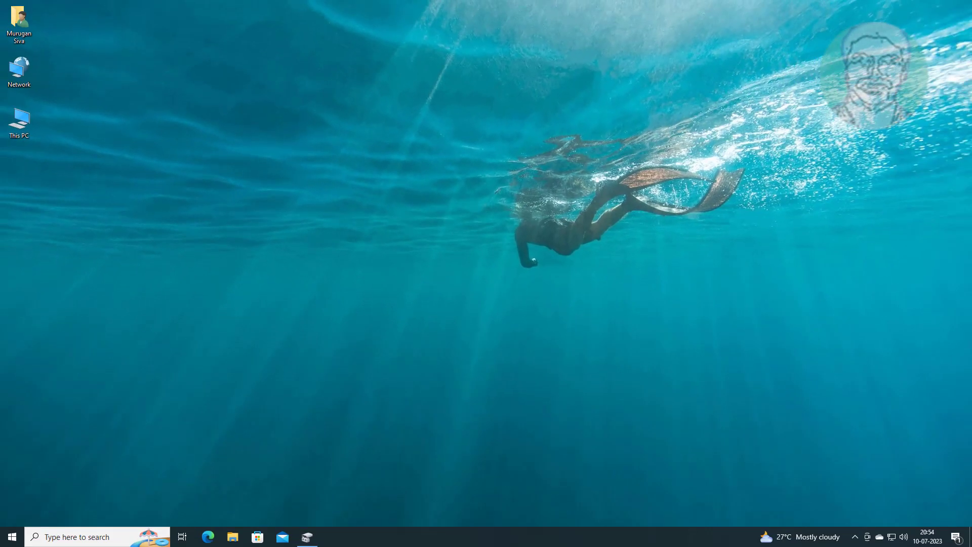
Switch back to Disk Management and refresh its disk information
click(307, 536)
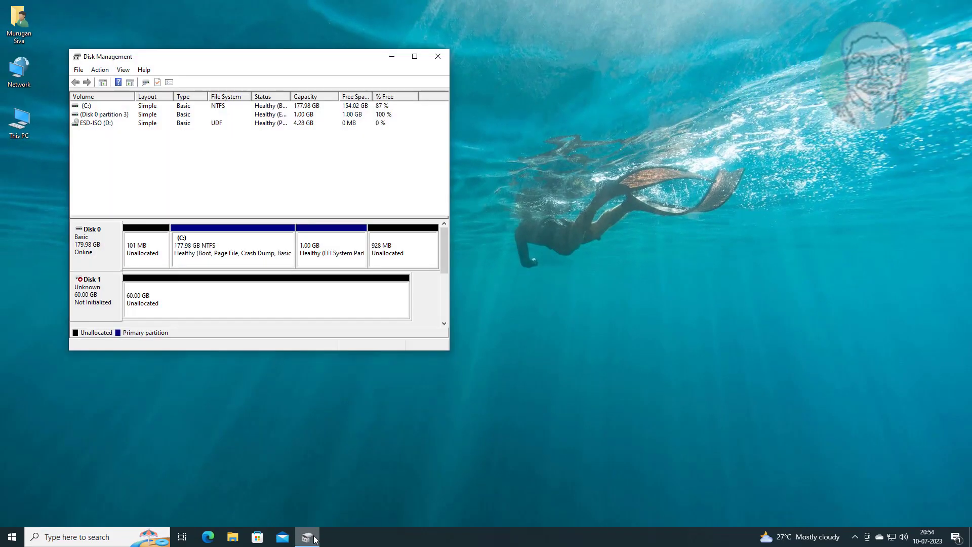
click(100, 69)
click(107, 83)
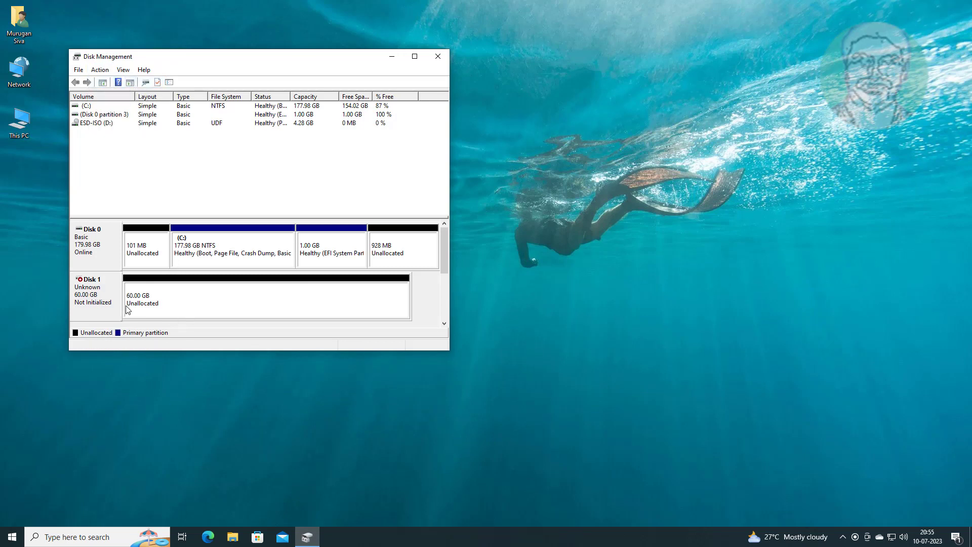
Check the partition style of Disk 0 in the volume information of its properties, then dismiss them
right_click(92, 246)
click(129, 338)
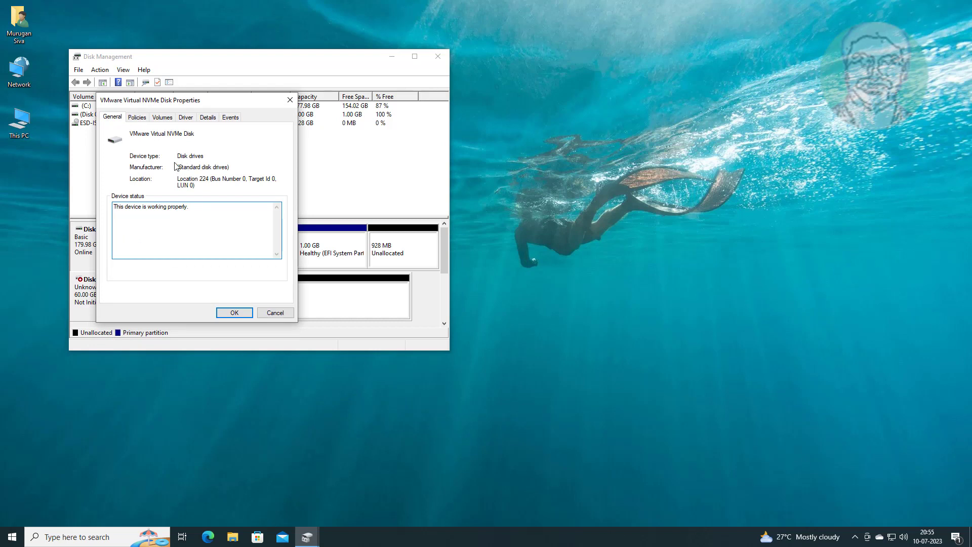
click(165, 120)
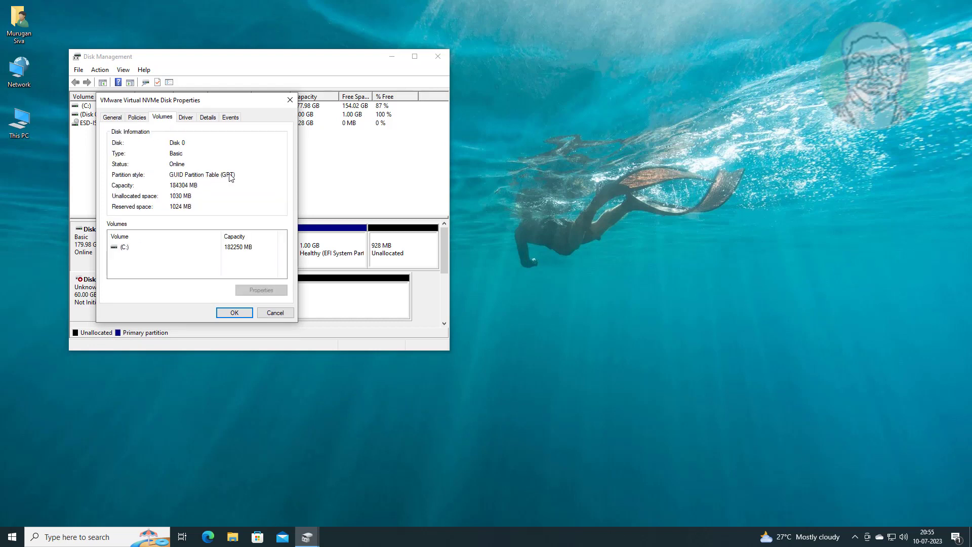
click(278, 313)
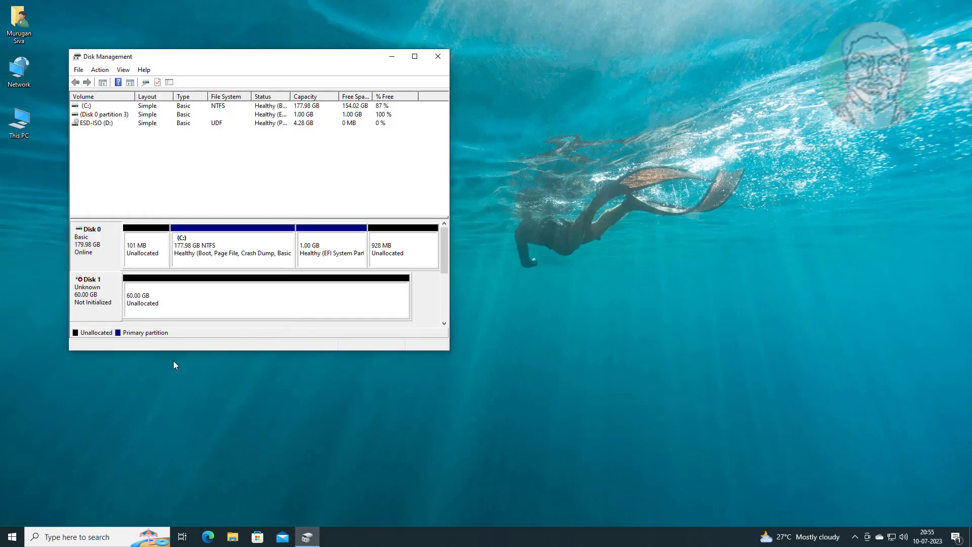
Initialize Disk 1 with the GPT (GUID Partition Table) partition style
right_click(100, 297)
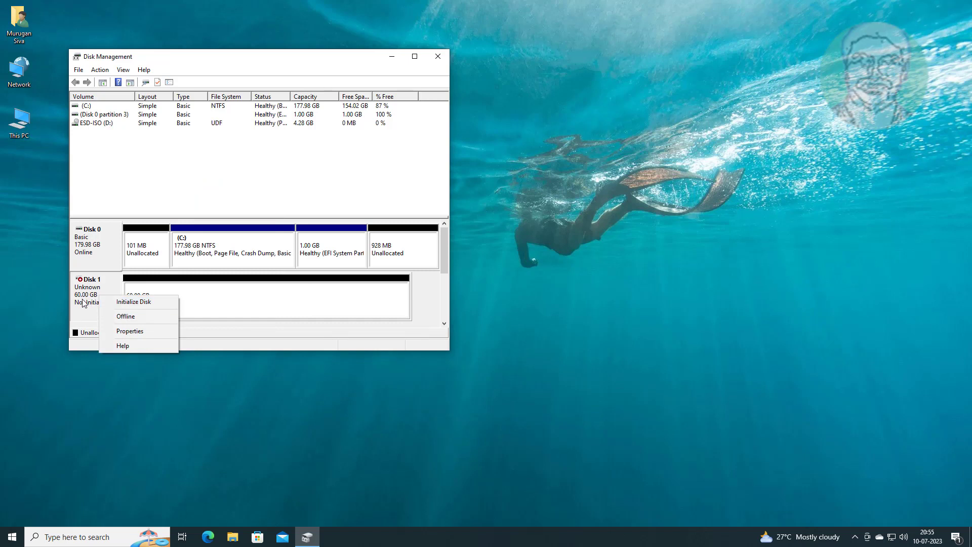
click(96, 301)
right_click(101, 297)
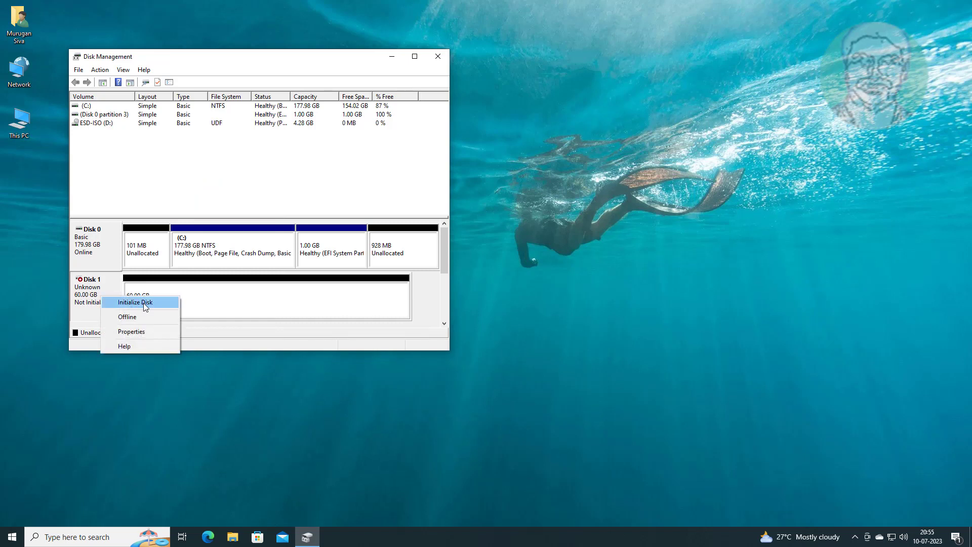
click(141, 303)
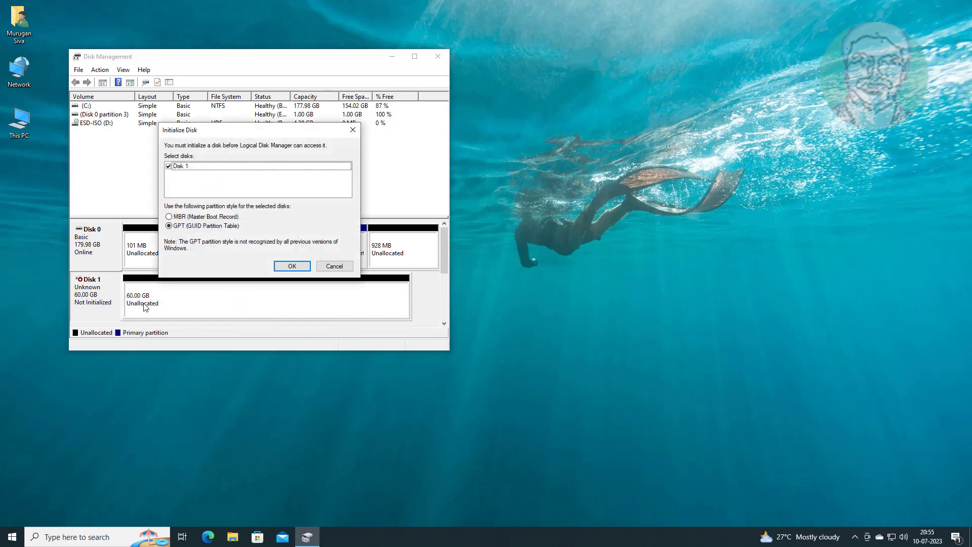
click(170, 226)
click(287, 266)
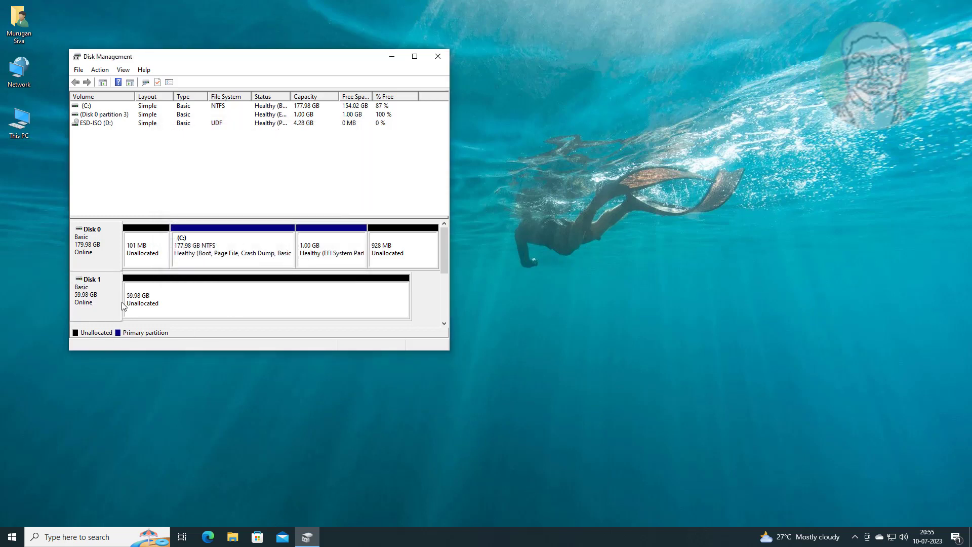
Start a new simple volume in the unallocated space of Disk 1 and set its size to 30422 MB
right_click(157, 297)
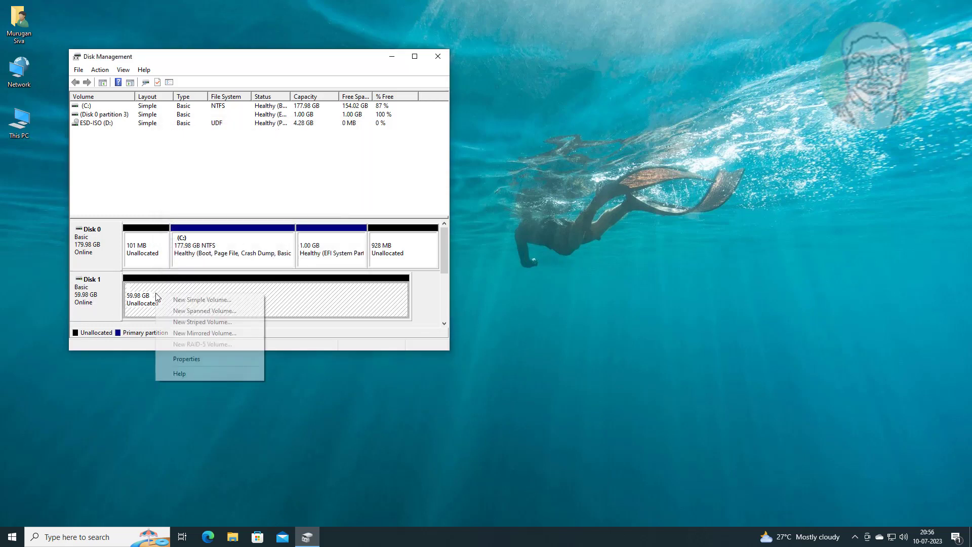
click(201, 300)
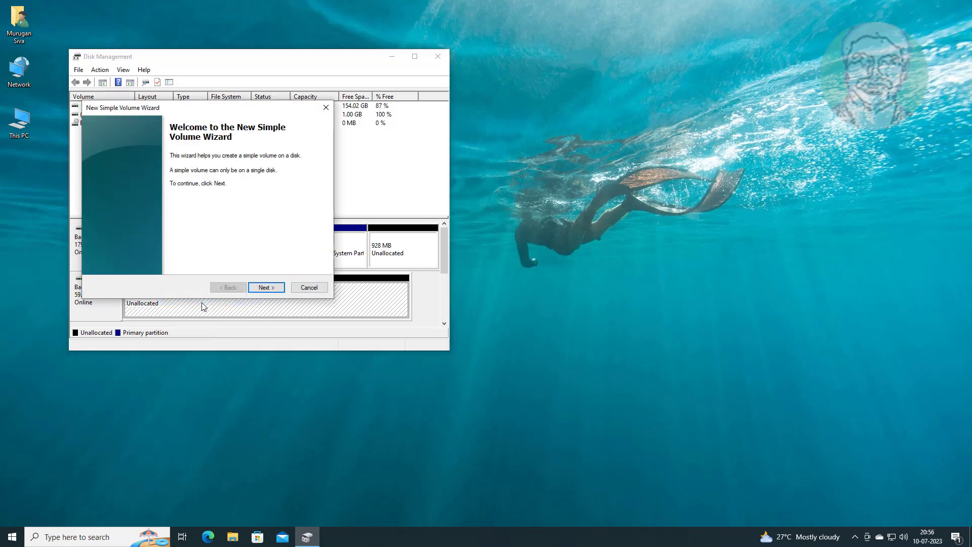
click(265, 287)
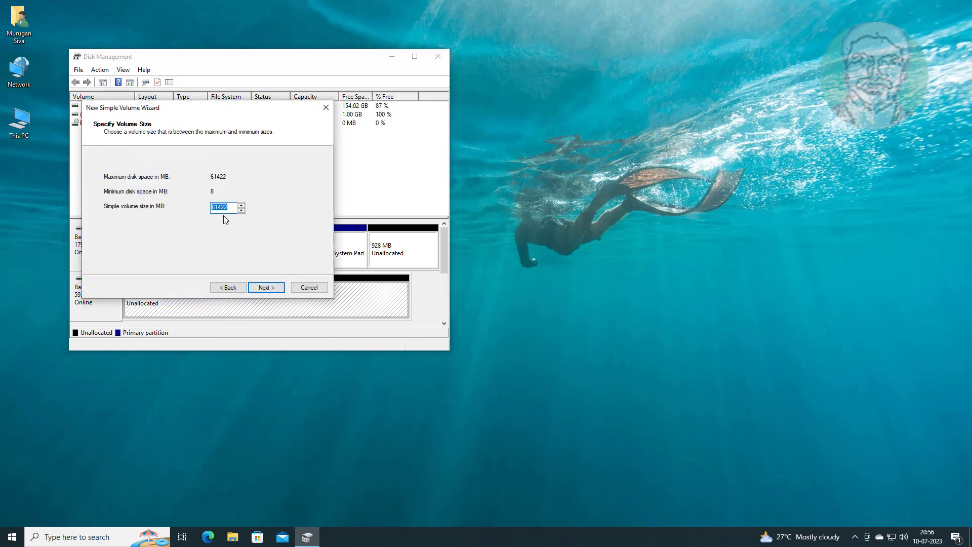
text(30)
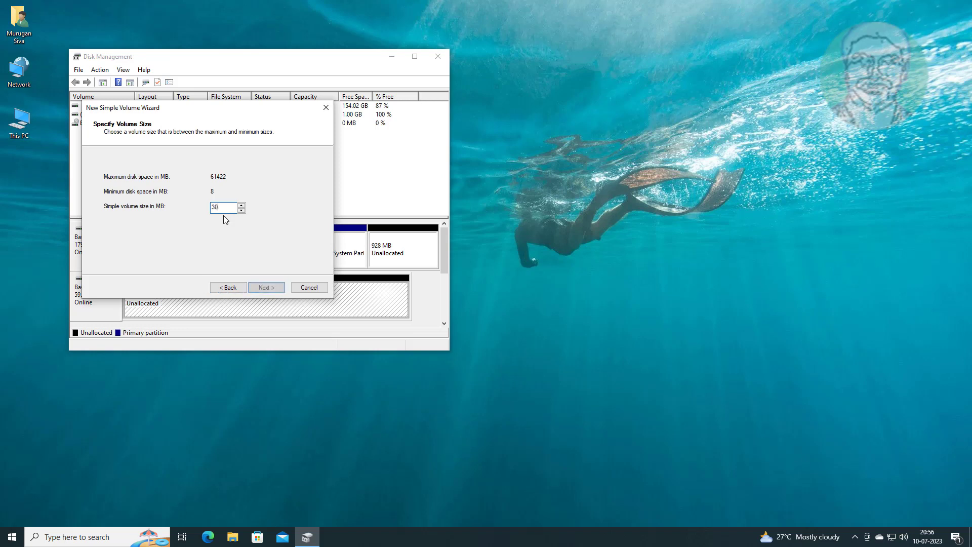
text(422)
click(283, 287)
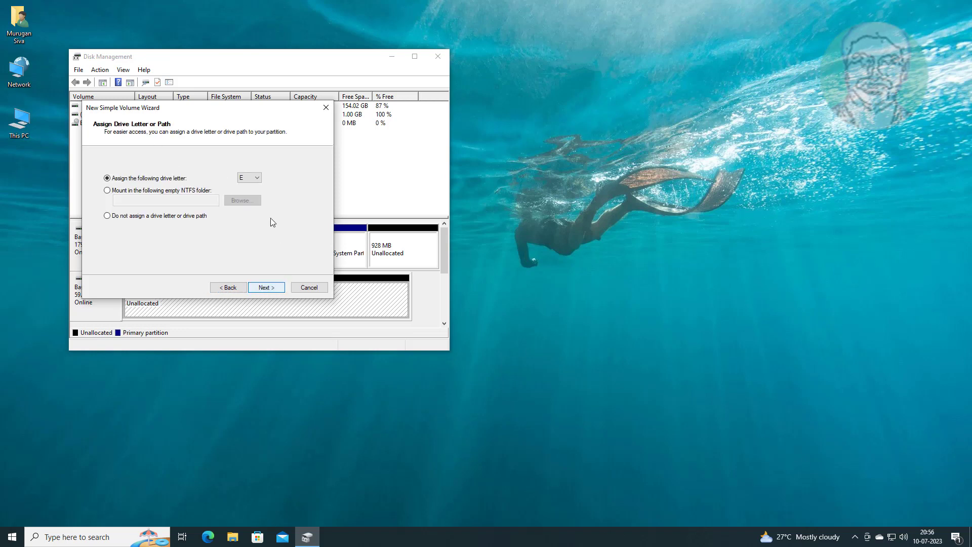
Create the volume with drive letter E and a quick NTFS format, default allocation unit size and label New Volume, and close Disk Management
click(265, 288)
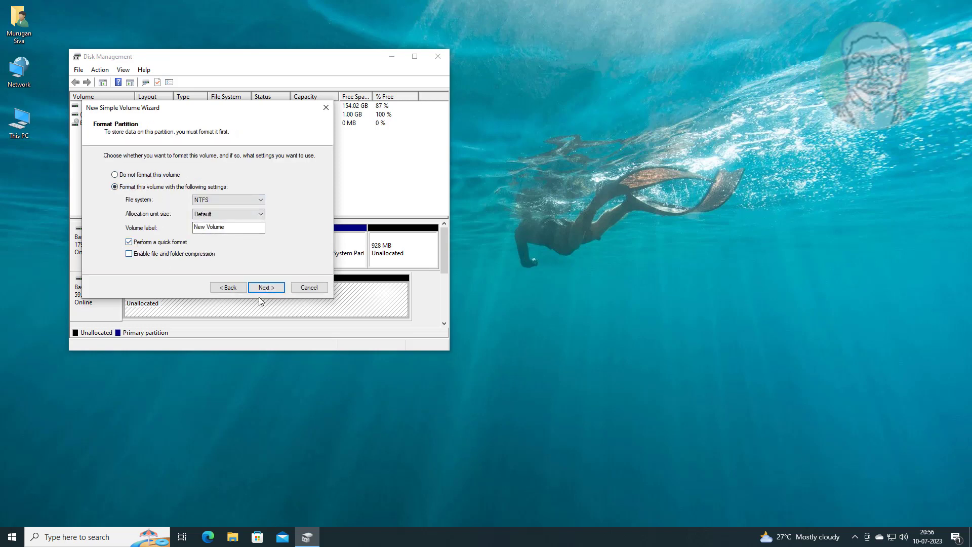
click(269, 289)
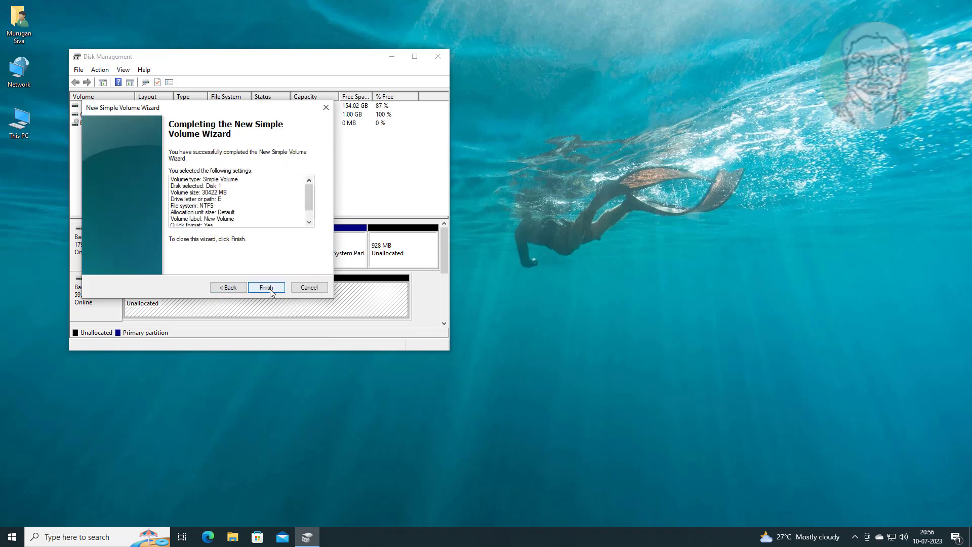
click(269, 288)
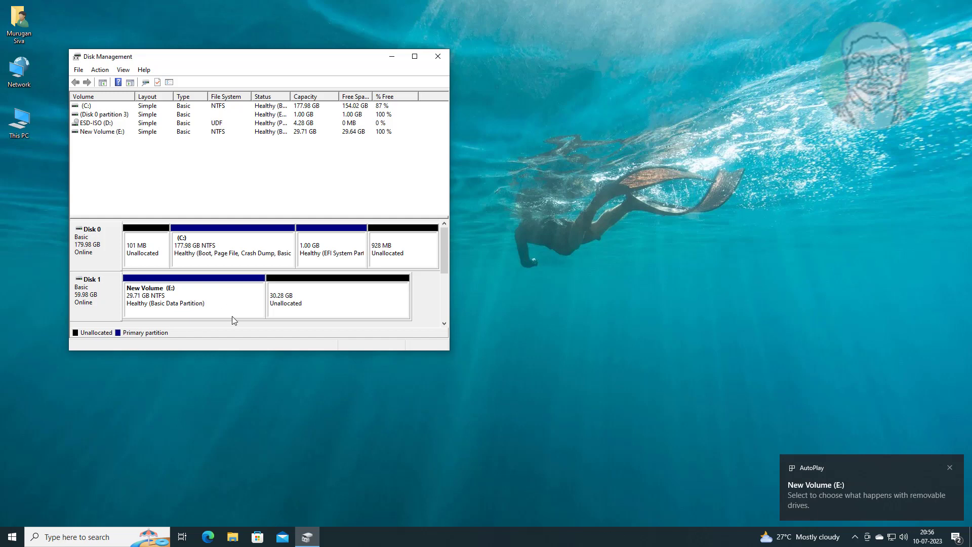
click(433, 60)
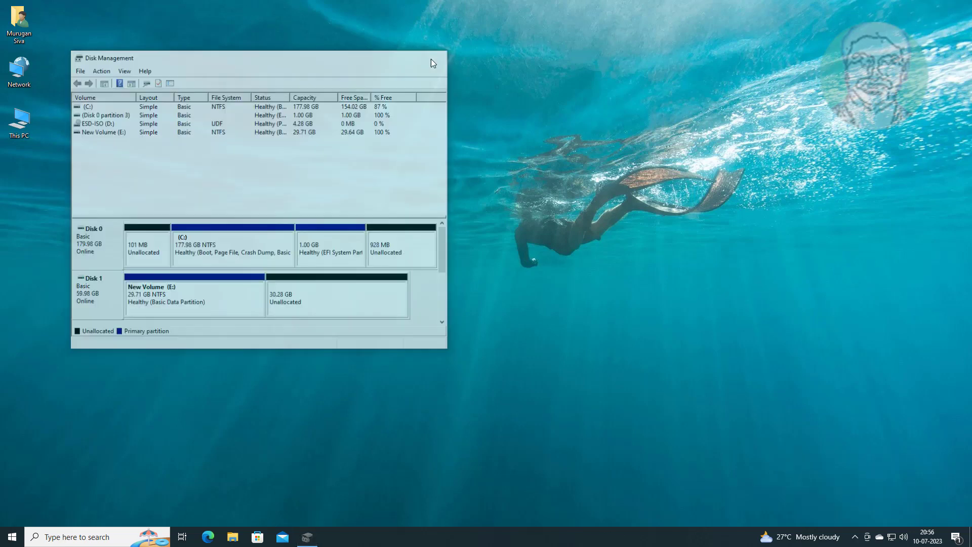